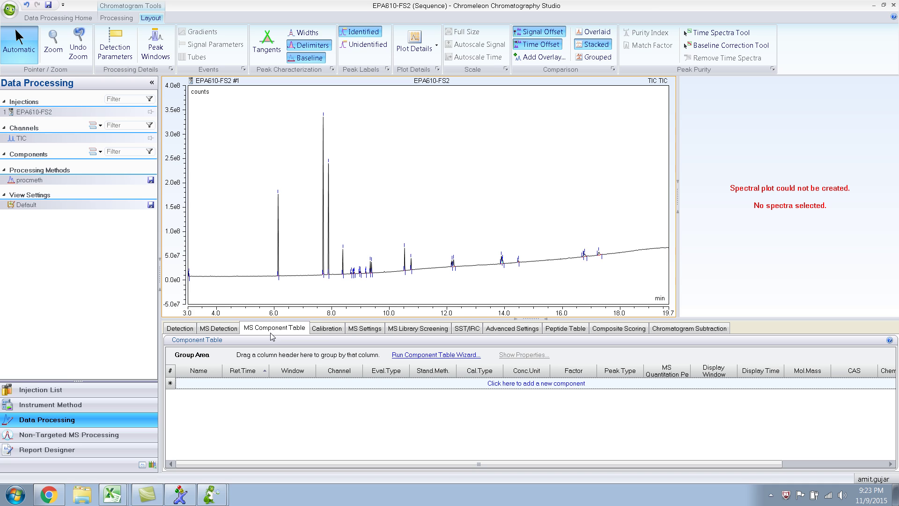
Step: Show the empty MS Component Table beneath the EPA610-FS2 TIC chromatogram
left_click(271, 333)
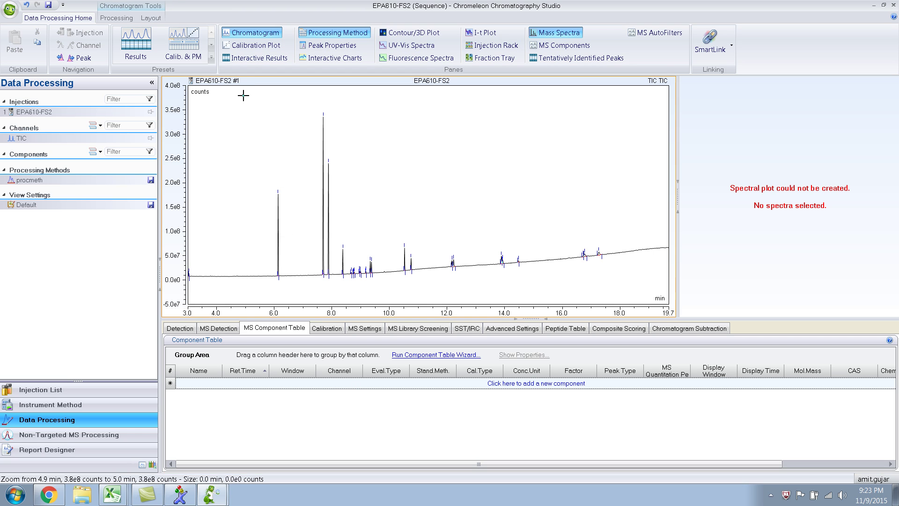
Step: Zoom the TIC to 4.9–8.6 min and library-search the 6.14 min peak's spectrum, which returns Azulene first
left_click_drag(243, 95, 350, 282)
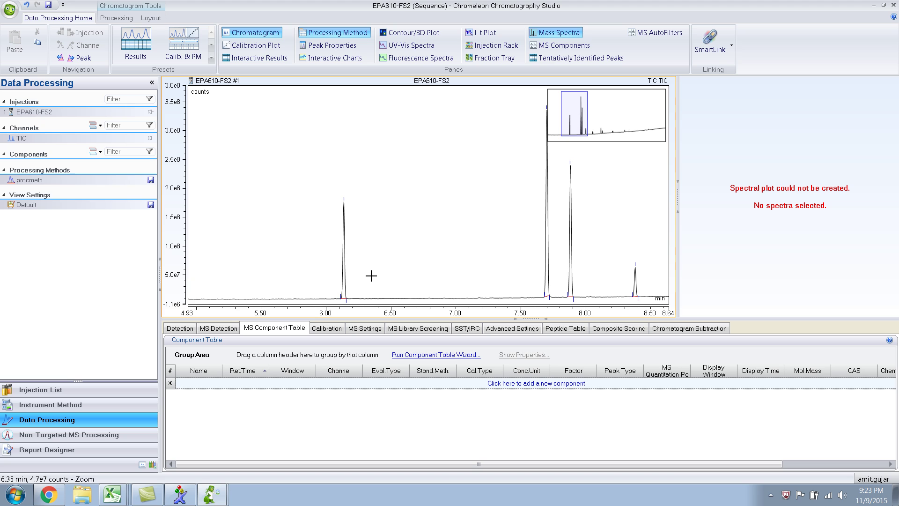
left_click(345, 283)
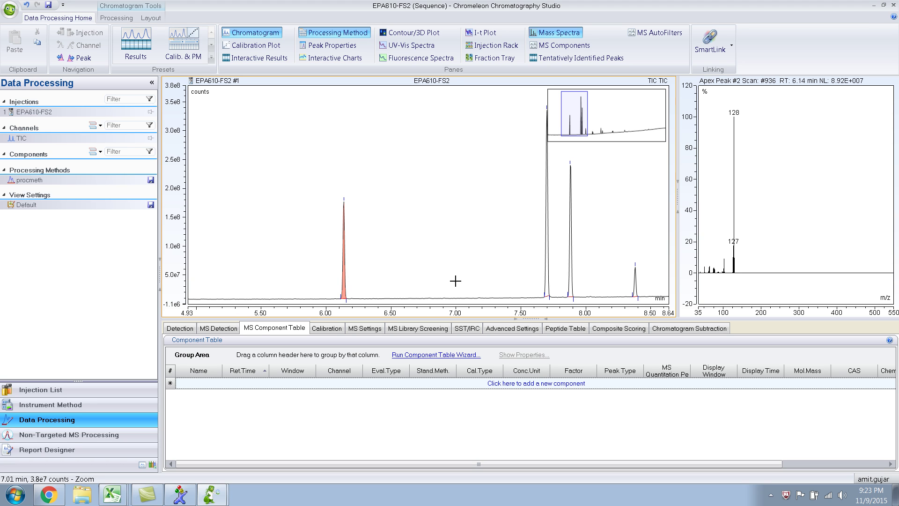
left_click(833, 176)
right_click(834, 176)
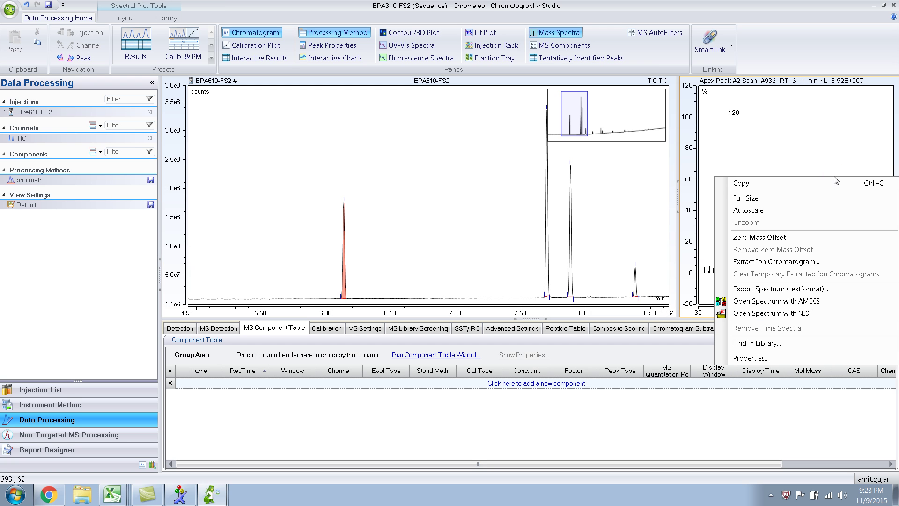
left_click(789, 345)
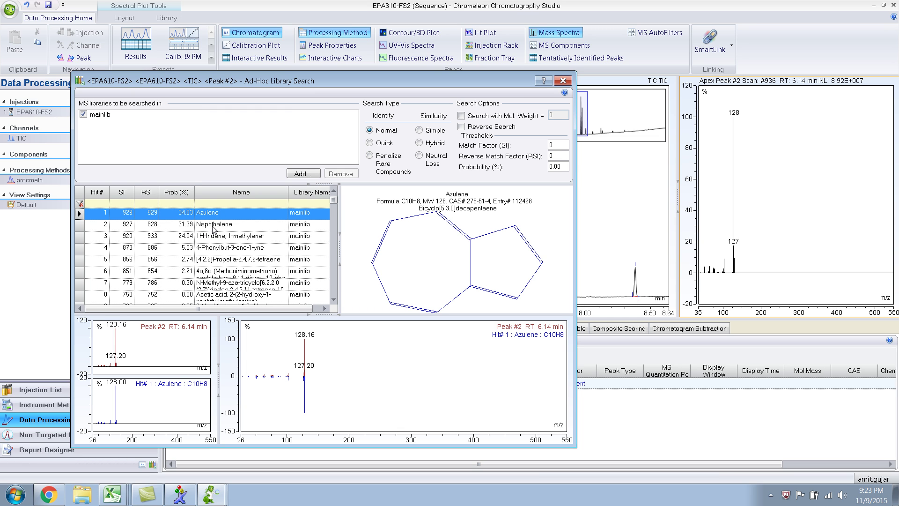
left_click(562, 82)
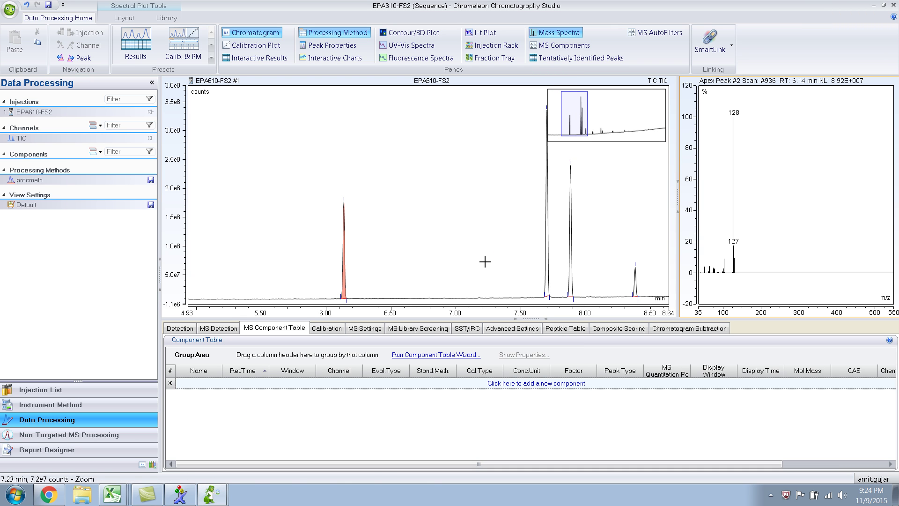
Step: Create a new component named Naphthalene in the component table
left_click(519, 384)
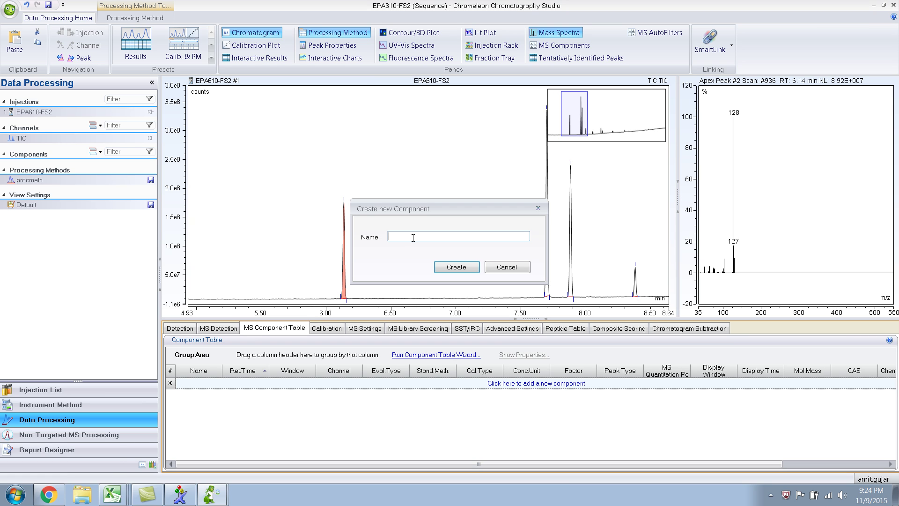
type("N")
type("apth")
type("thalene")
left_click(457, 267)
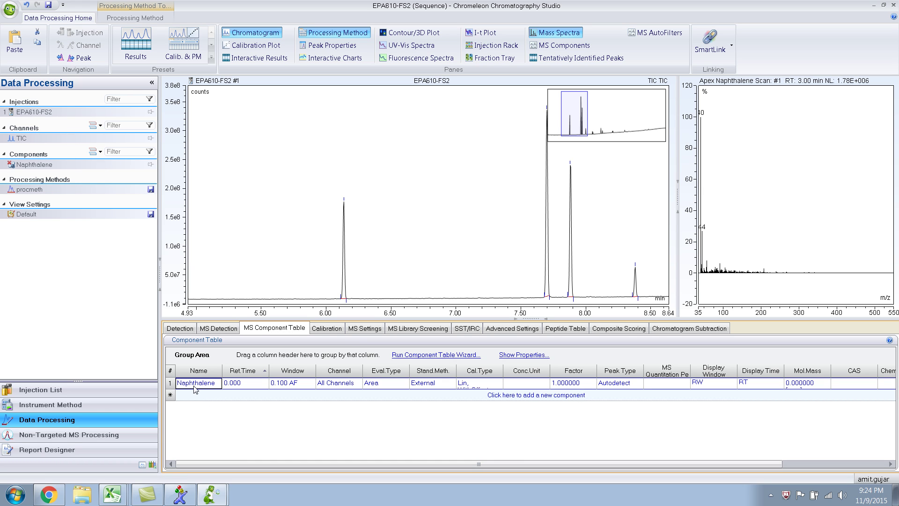
Step: Set Naphthalene's retention time to 6.14 so the 6.14 min peak is labelled
left_click(234, 384)
left_click(343, 295)
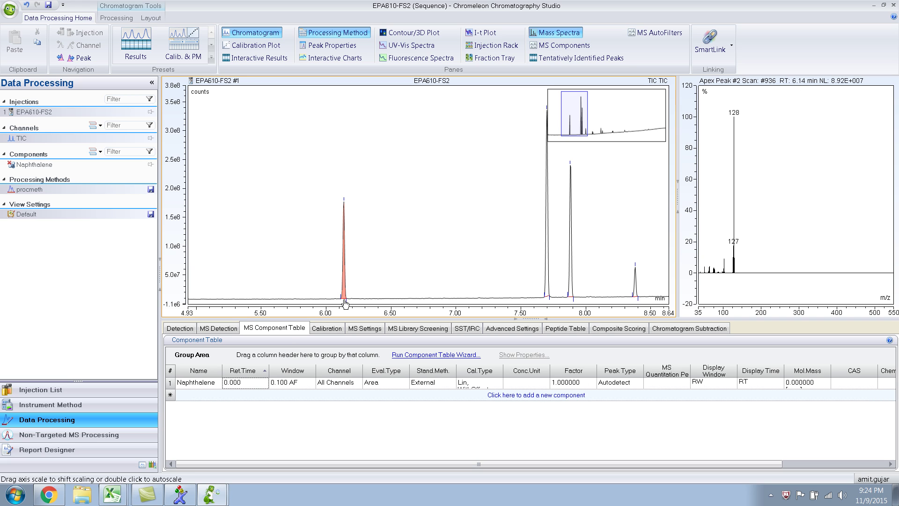
left_click(249, 383)
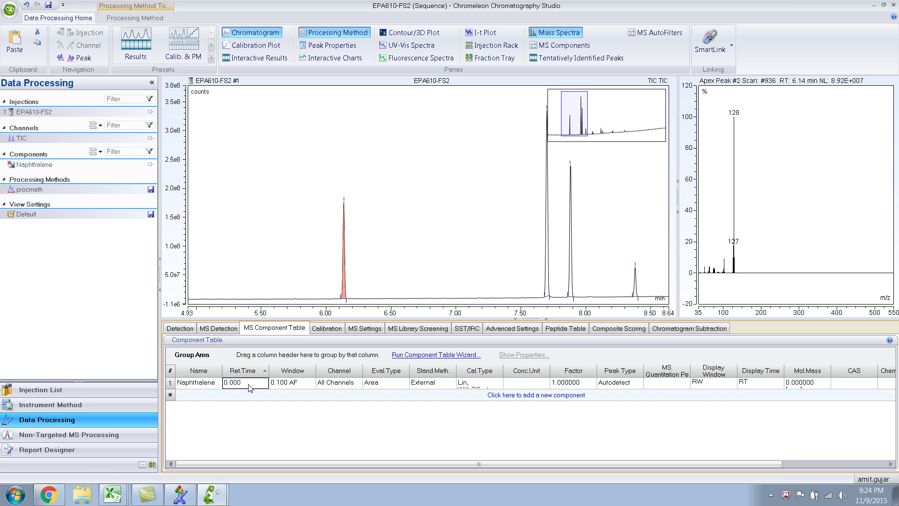
type("6.14")
left_click(293, 398)
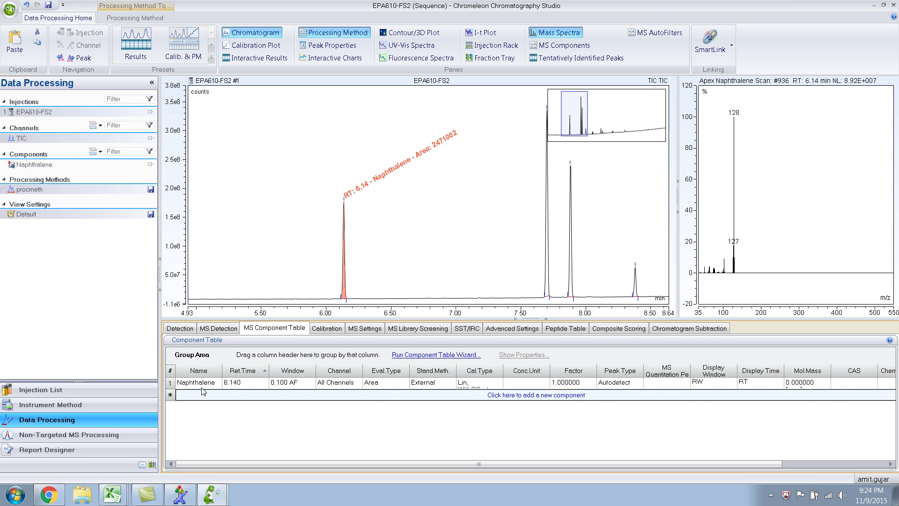
Step: Library-search the 7.70 min peak and view Acenaphthylene, the second hit after Biphenylene
left_click(547, 275)
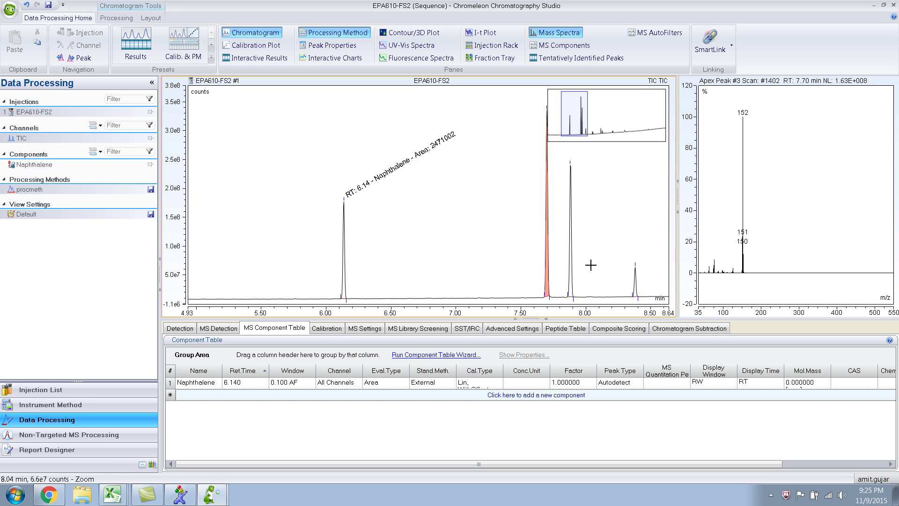
right_click(791, 188)
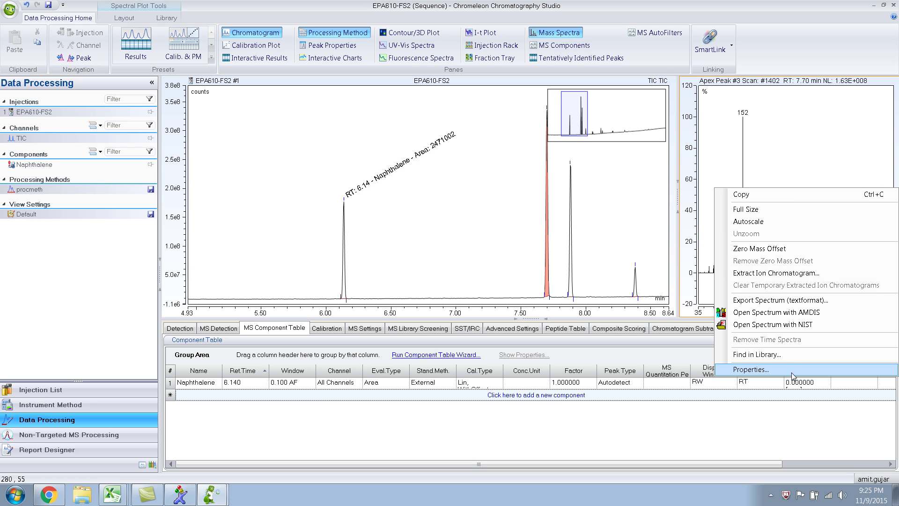
left_click(797, 167)
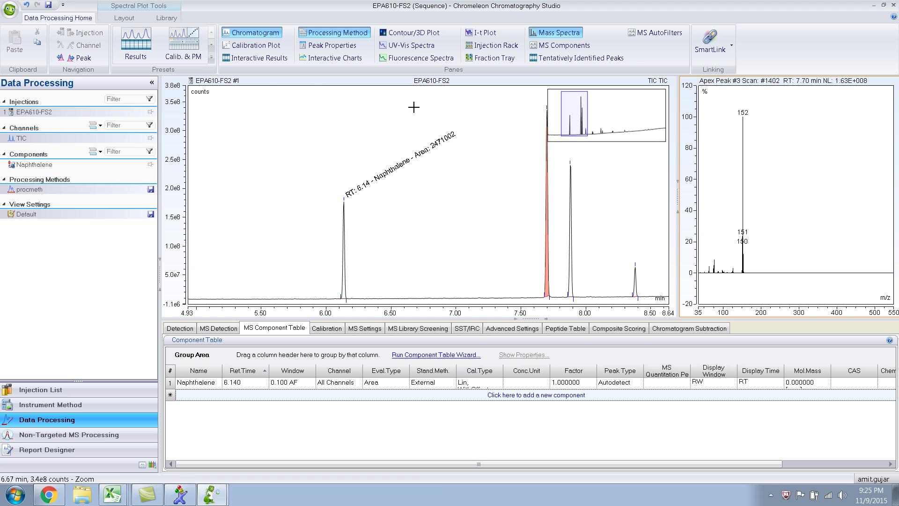
left_click(167, 19)
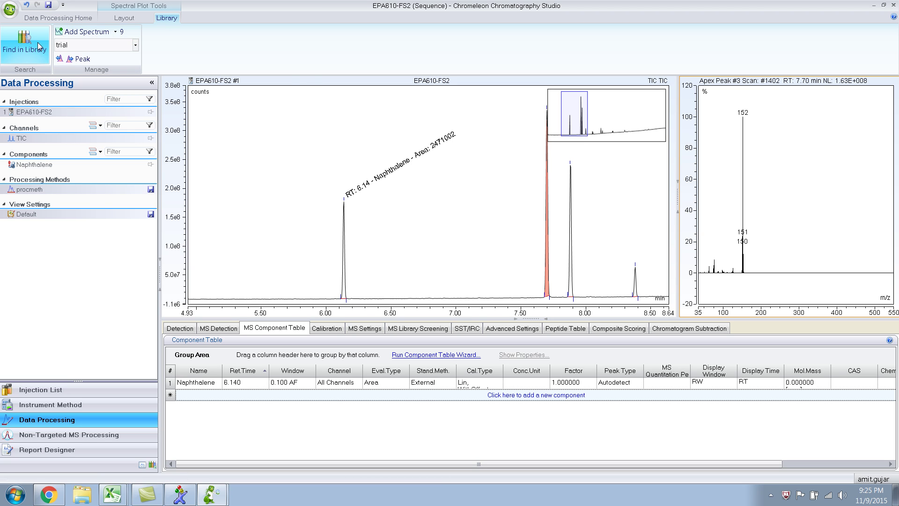
left_click(38, 46)
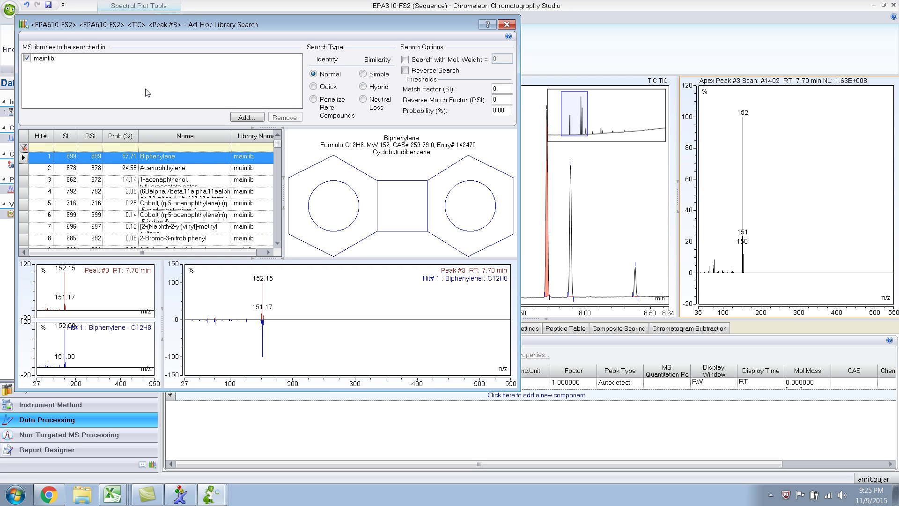
left_click_drag(262, 27, 386, 50)
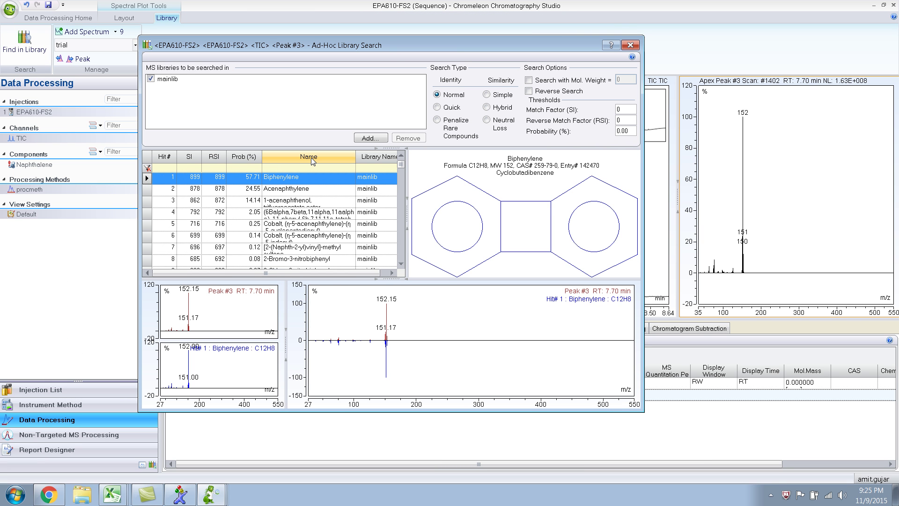
left_click(309, 192)
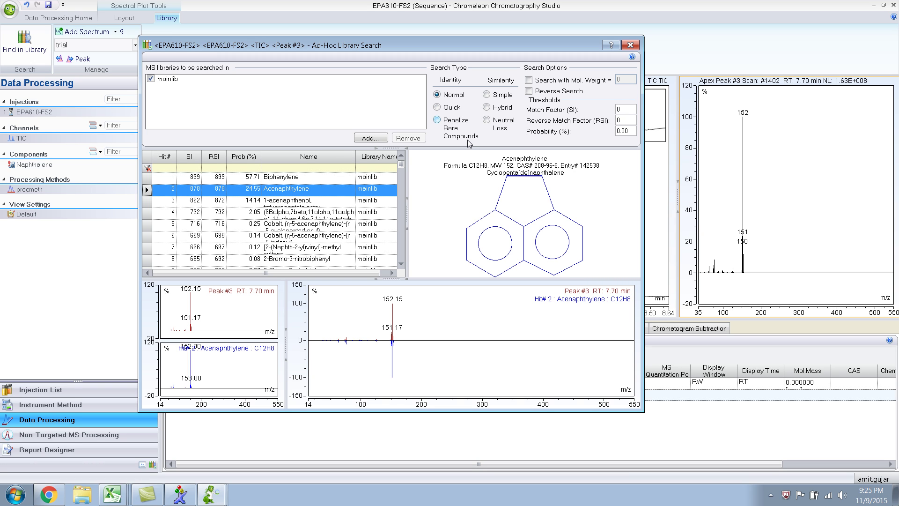
Step: Cancel the new 'ace' component and delete the Naphthalene row from the table
left_click(630, 46)
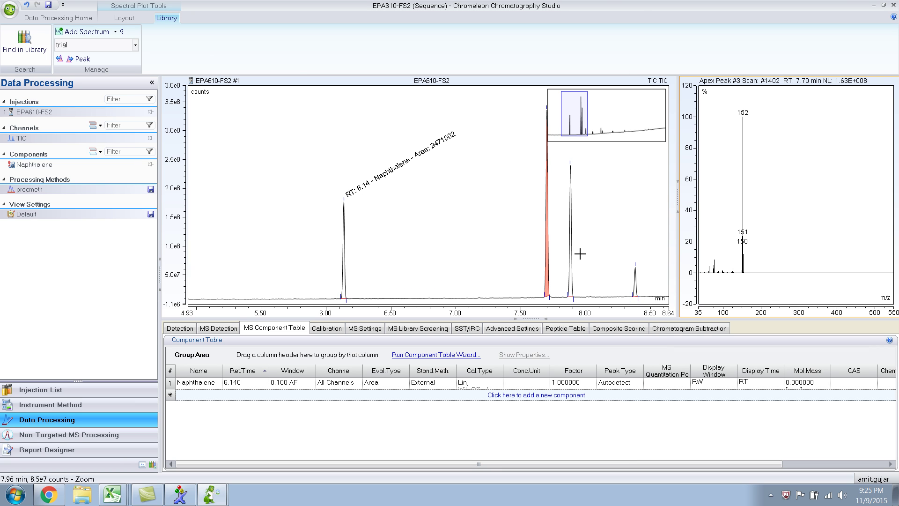
left_click(537, 396)
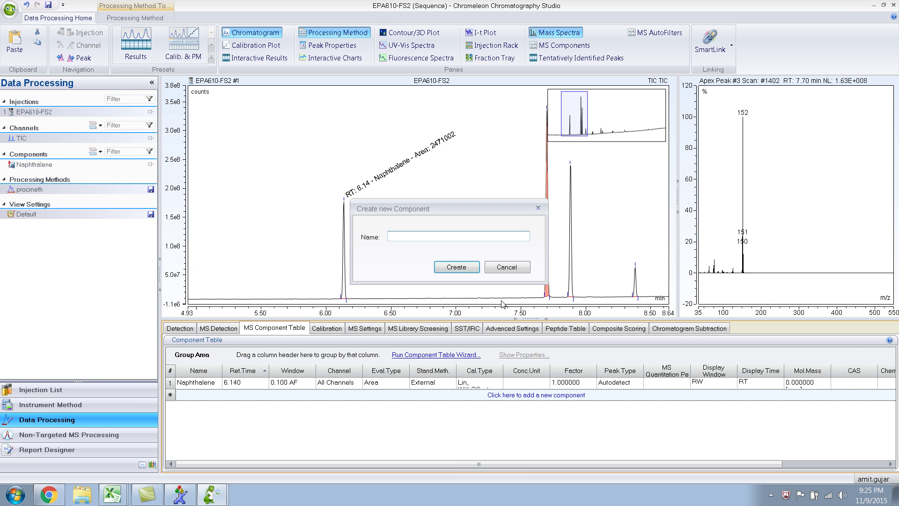
type("ace")
left_click(496, 268)
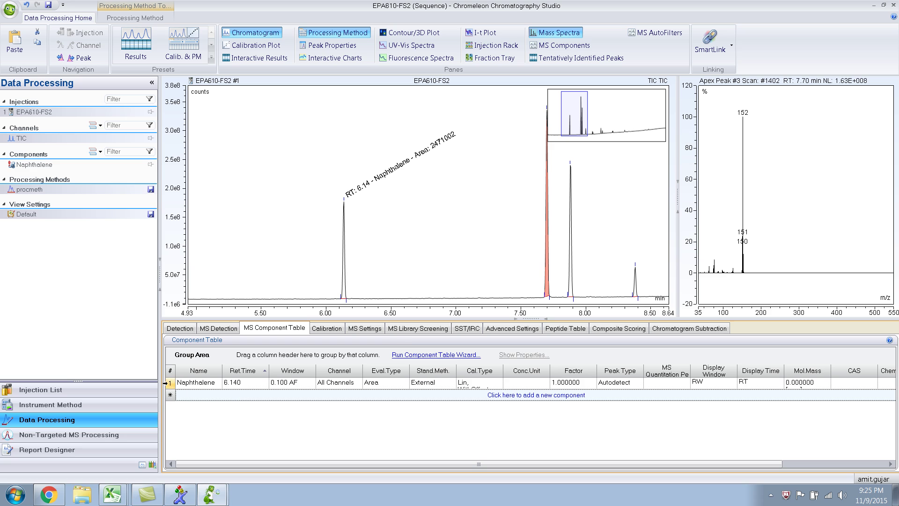
left_click(169, 383)
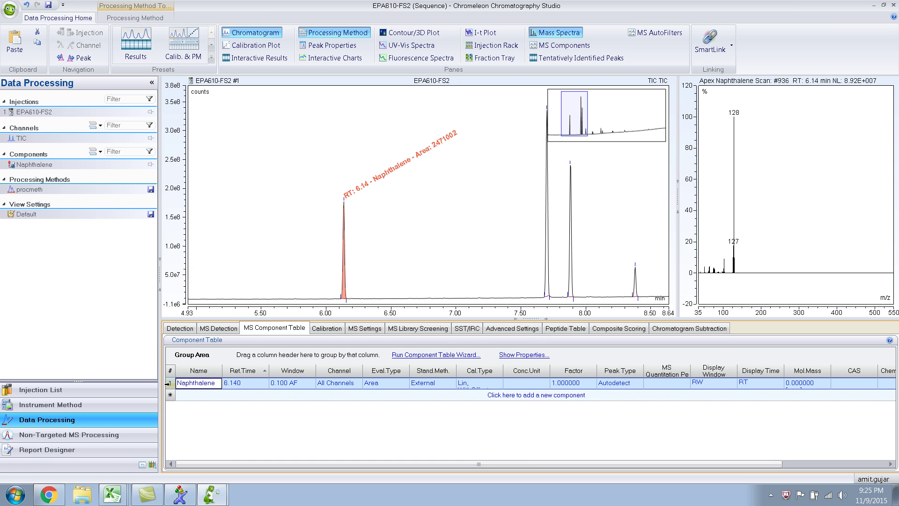
key("Delete")
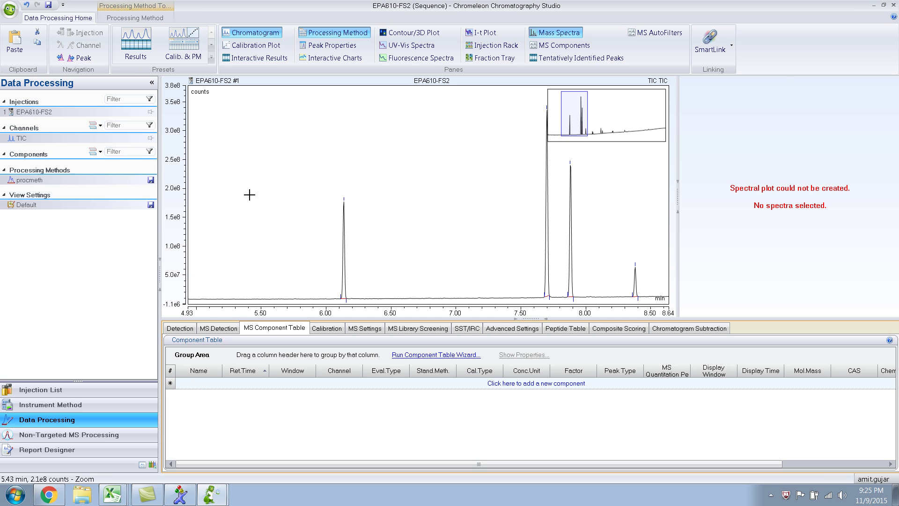
Step: Turn on the Peak Windows strip from the chromatogram's Layout options
left_click(251, 150)
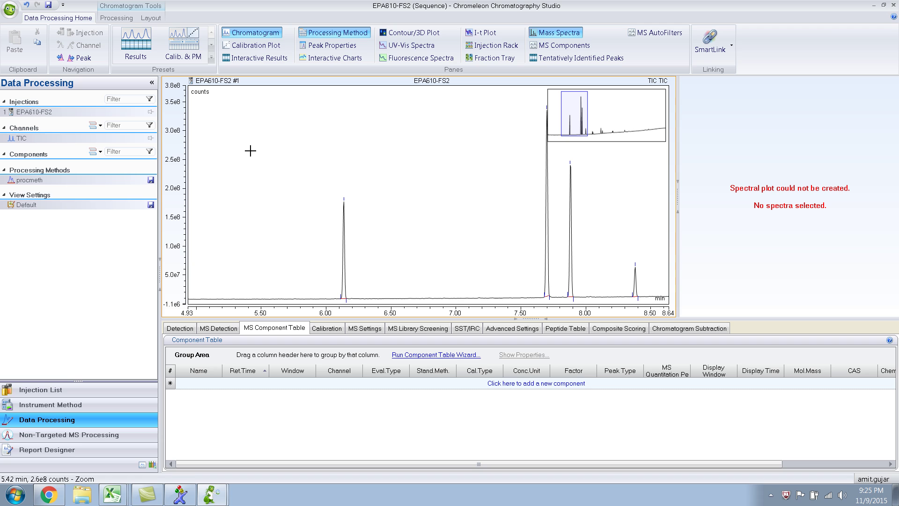
left_click(151, 19)
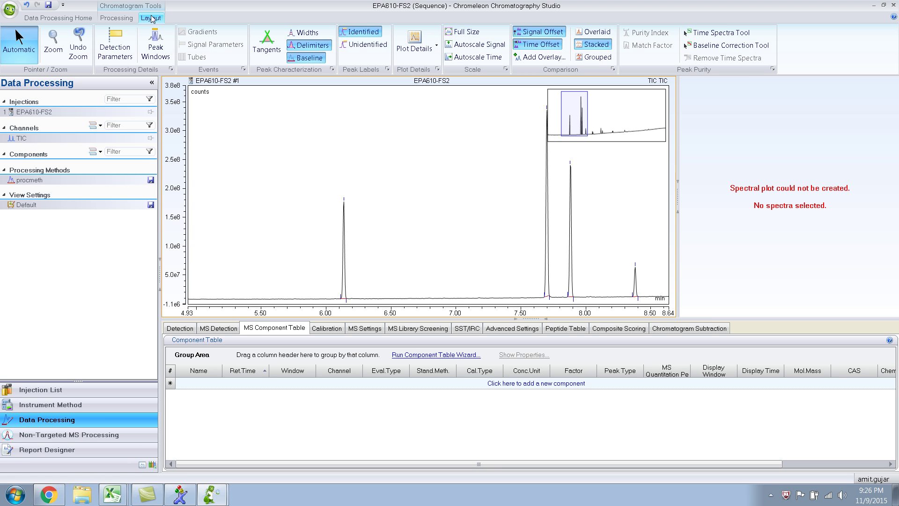
left_click(154, 55)
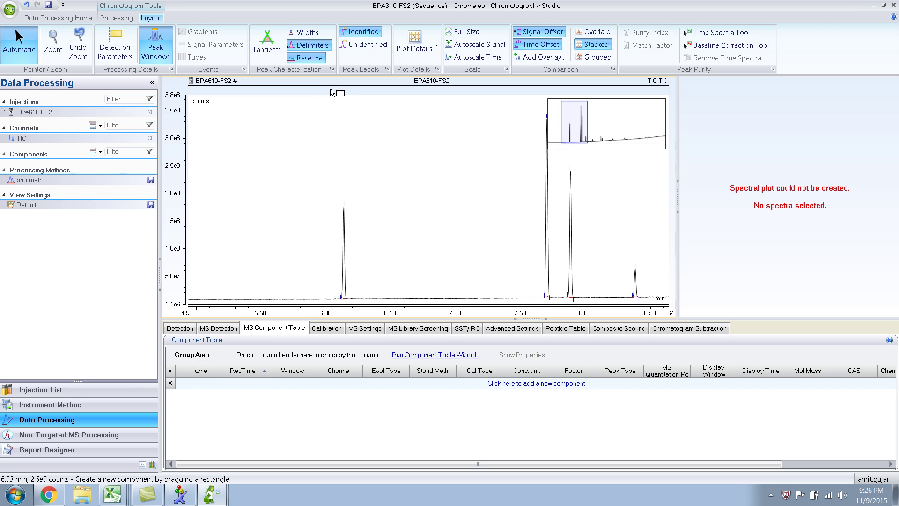
left_click(164, 48)
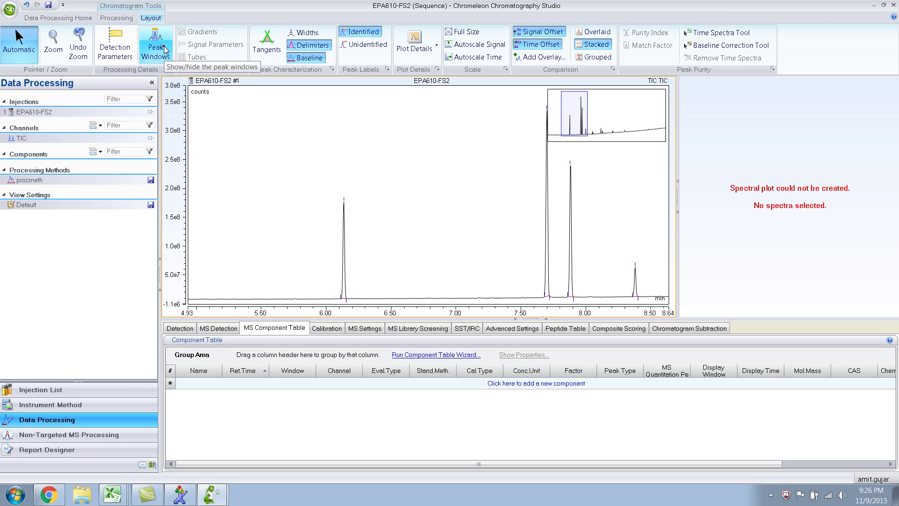
left_click(164, 48)
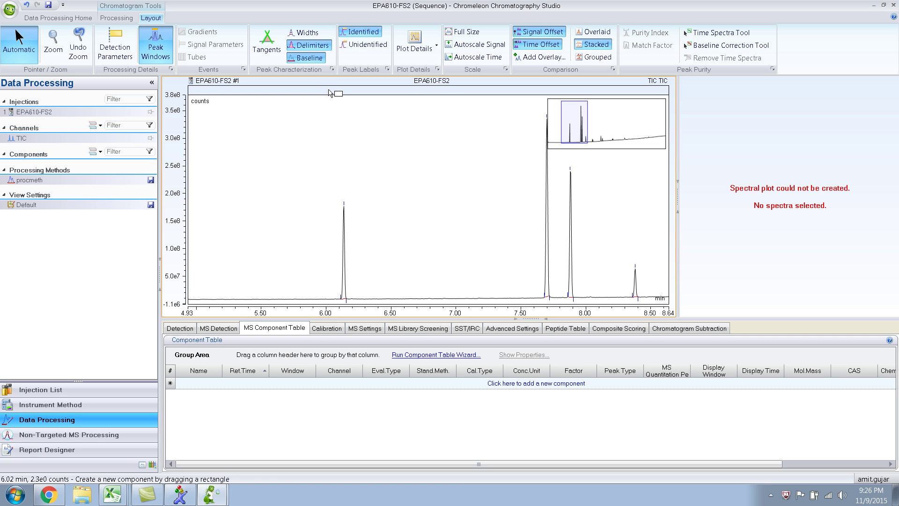
Step: Mark a peak window over the 6.1 min peak and rename Component 1 to Naphthalene
left_click_drag(329, 91, 350, 93)
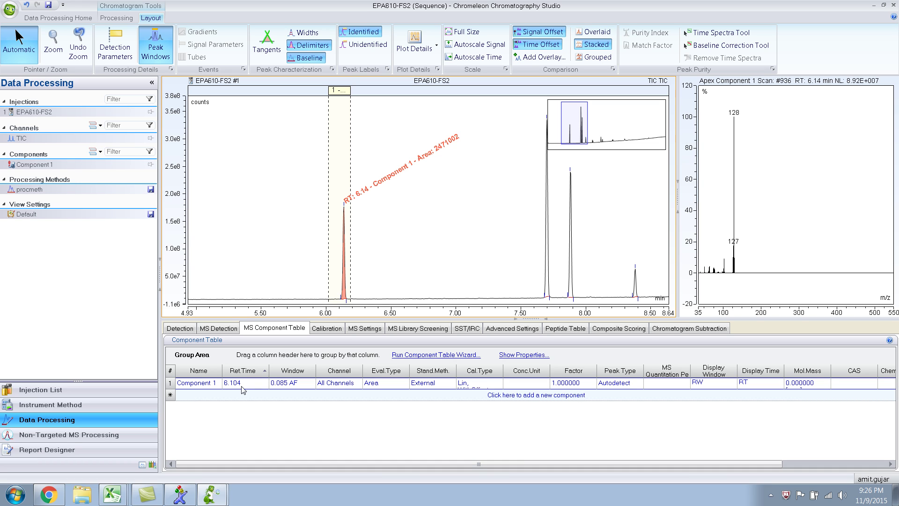
left_click(207, 387)
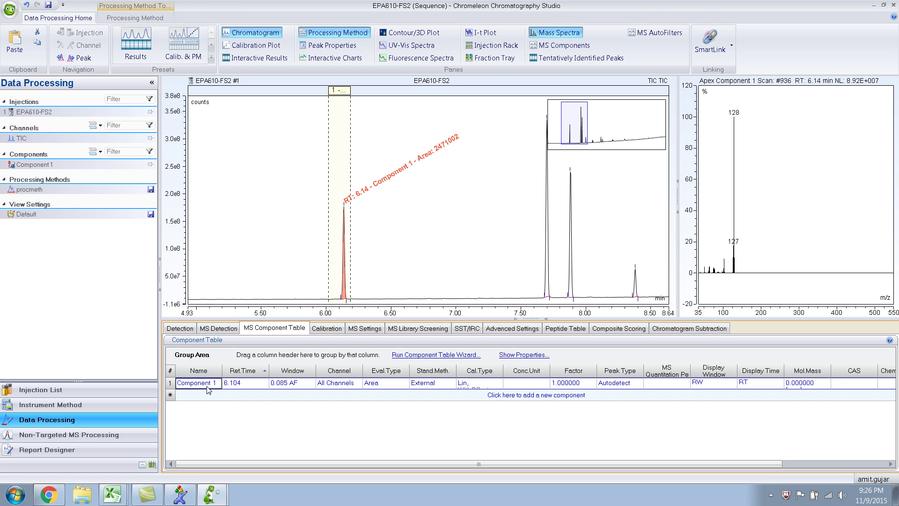
type("Naphthalene")
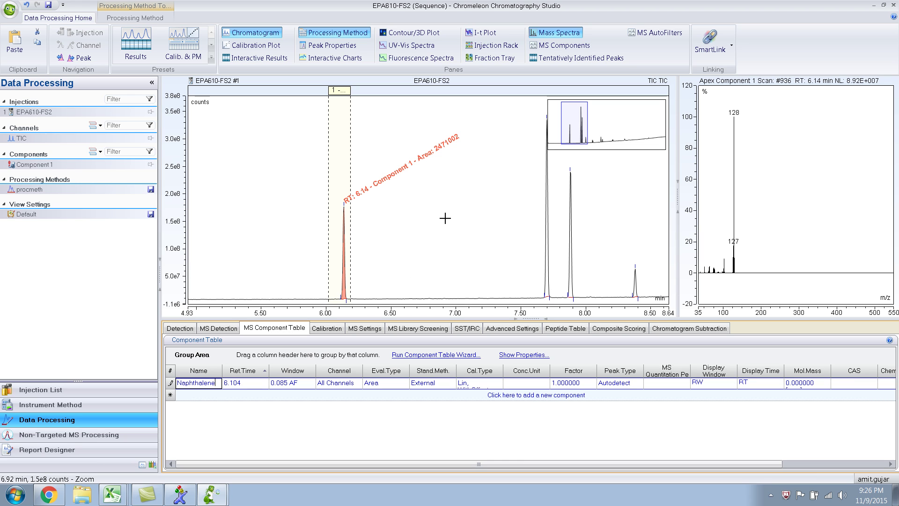
key("Return")
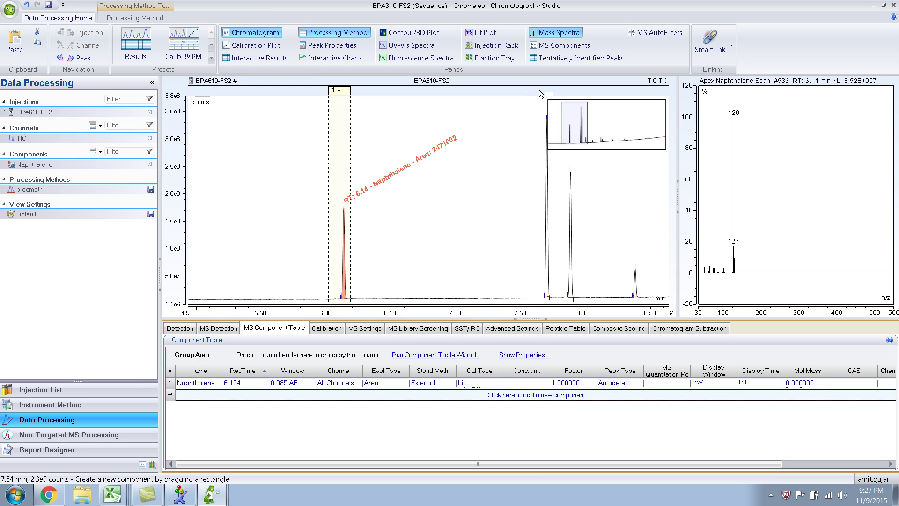
Step: Mark a peak window over the 7.70 min peak, creating a component at 7.718 min, 0.076 AF
left_click_drag(540, 94, 560, 94)
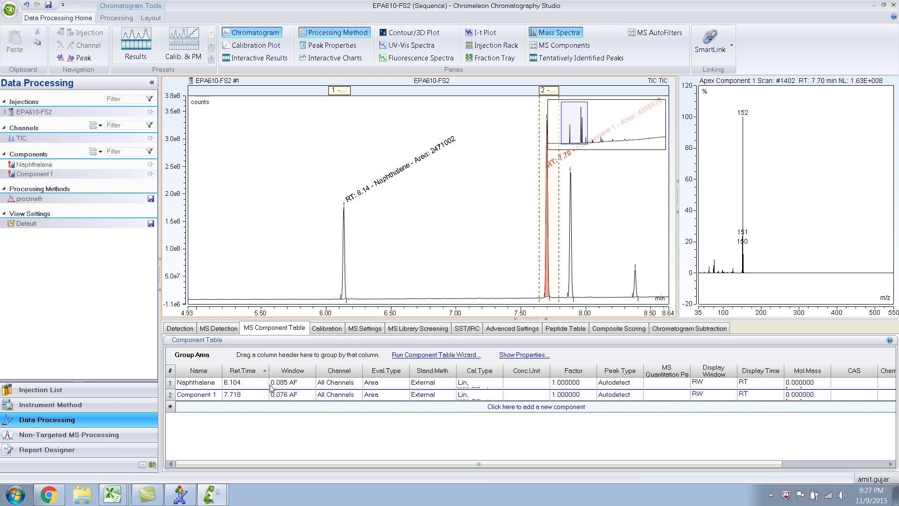
left_click(193, 388)
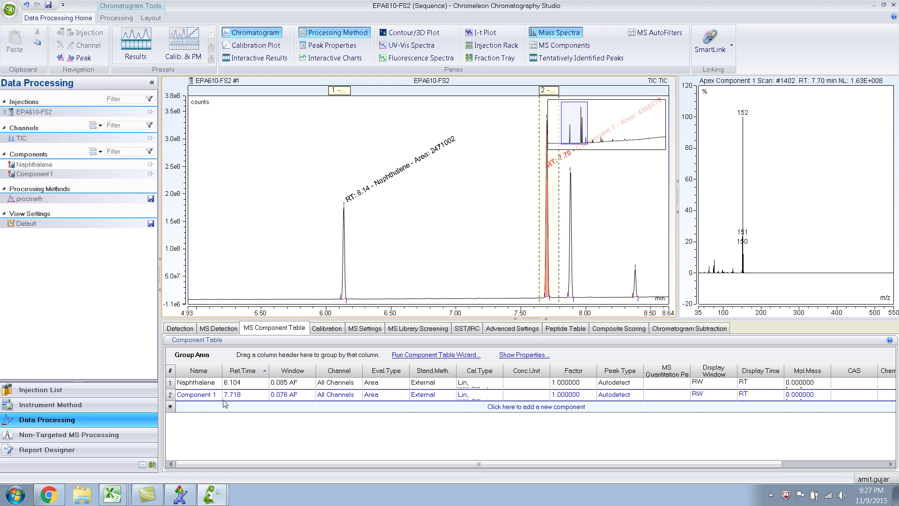